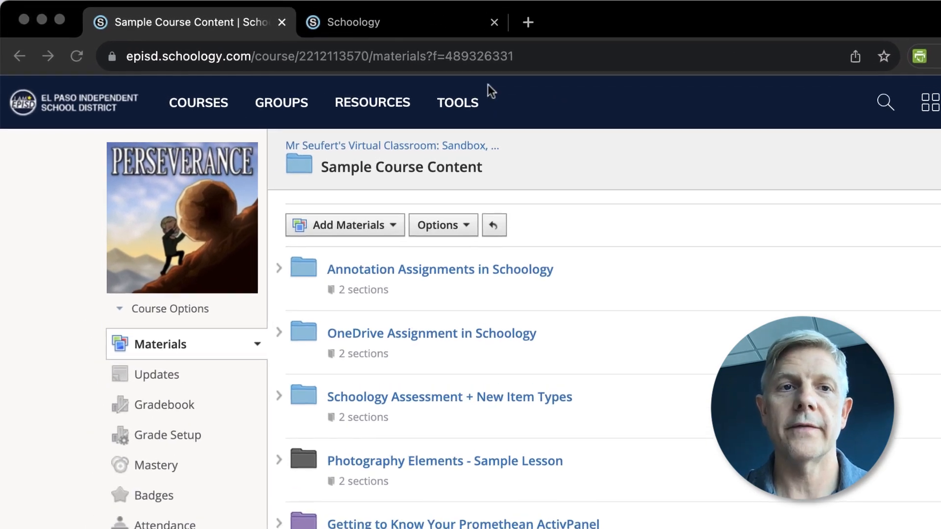
Step: Switch to the Schoology resources page and check which resource types can be added there, including item banks
left_click(425, 27)
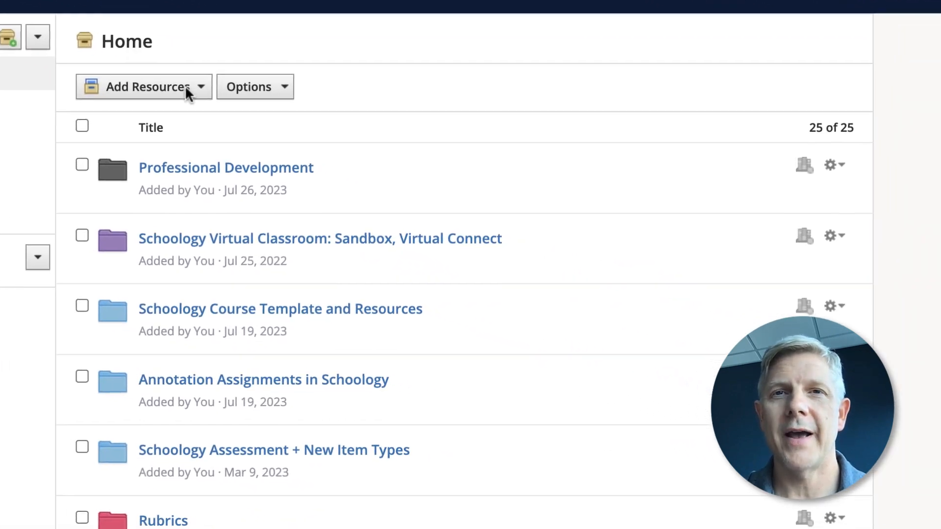
left_click(381, 144)
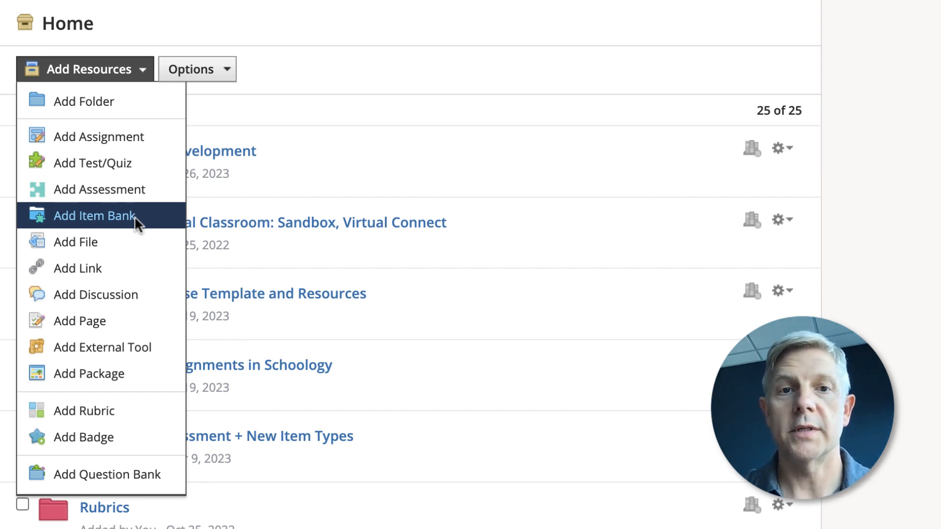
left_click(517, 490)
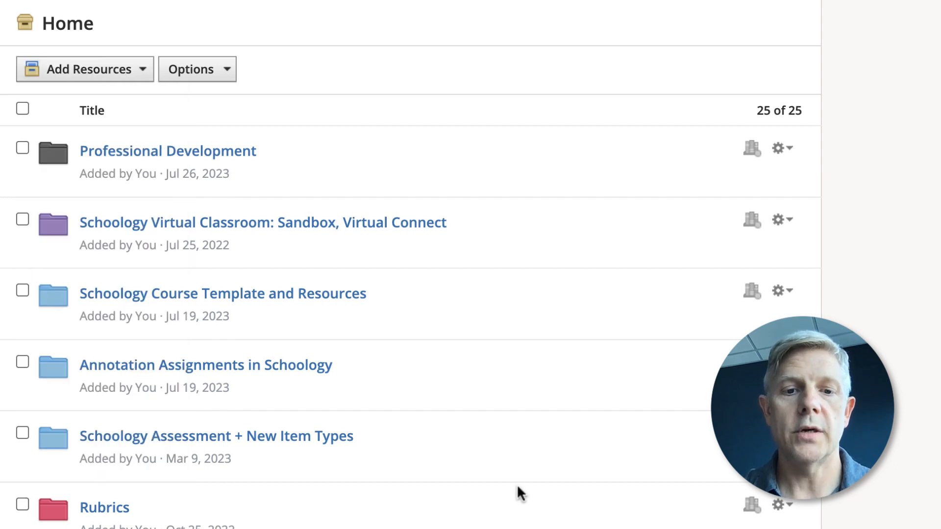
Step: Open the STAAR New Item Types item bank from the resources home list
scroll(516, 492, "down", 4)
scroll(516, 487, "down", 5)
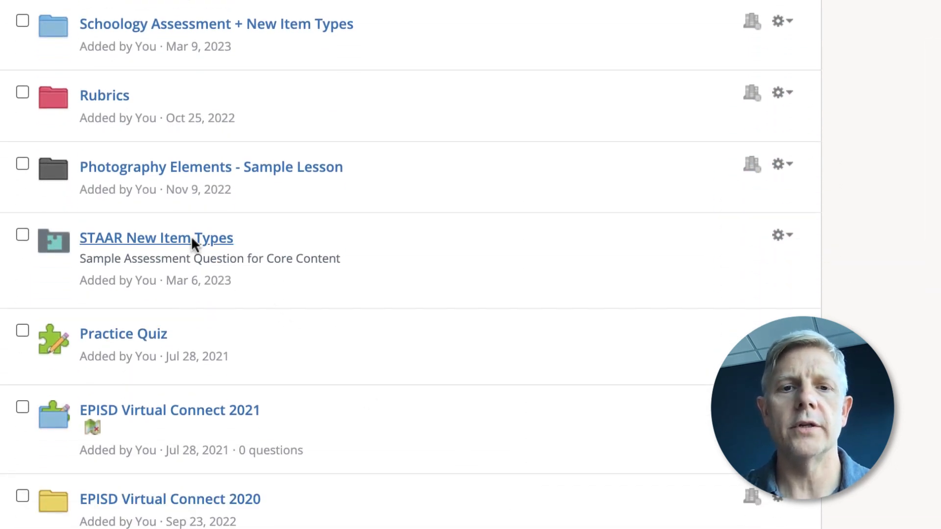
scroll(194, 242, "down", 3)
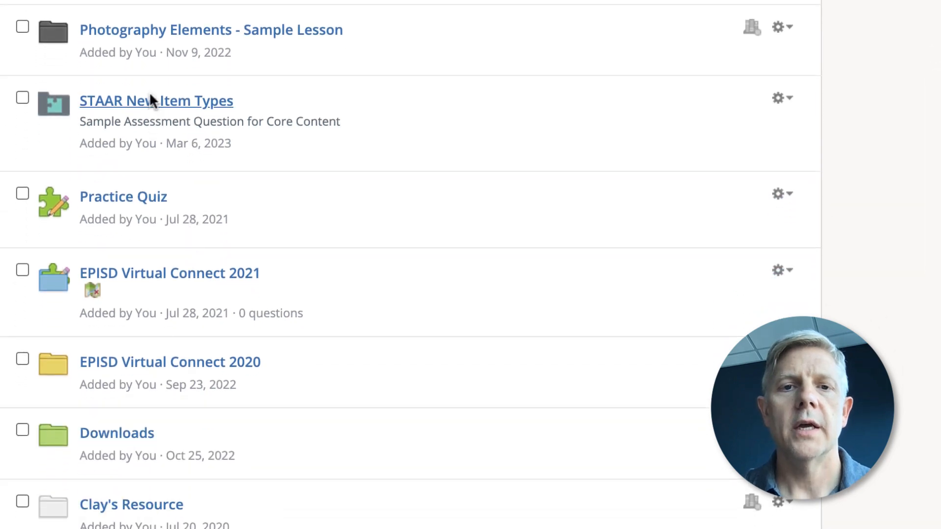
left_click(150, 98)
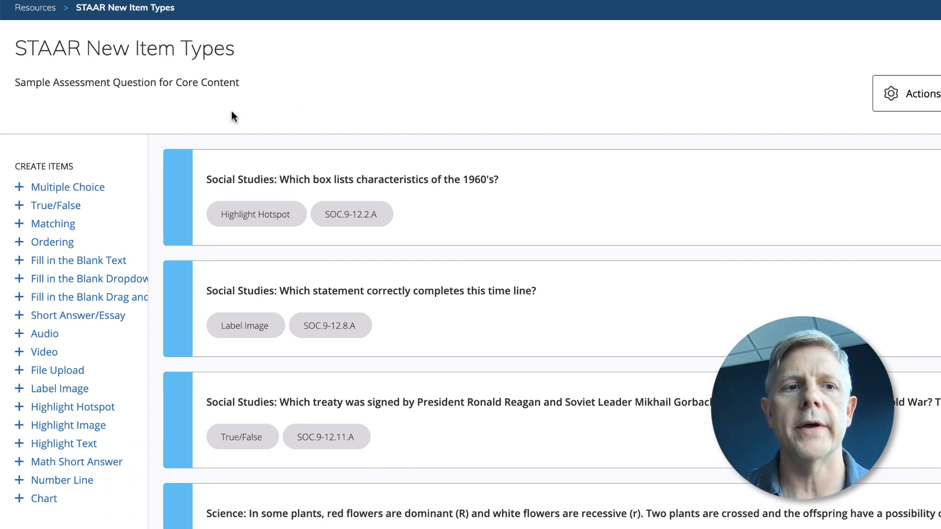
Step: Review the item bank's Social Studies, Science and Math questions with their item types and learning objective tags
scroll(340, 225, "down", 3)
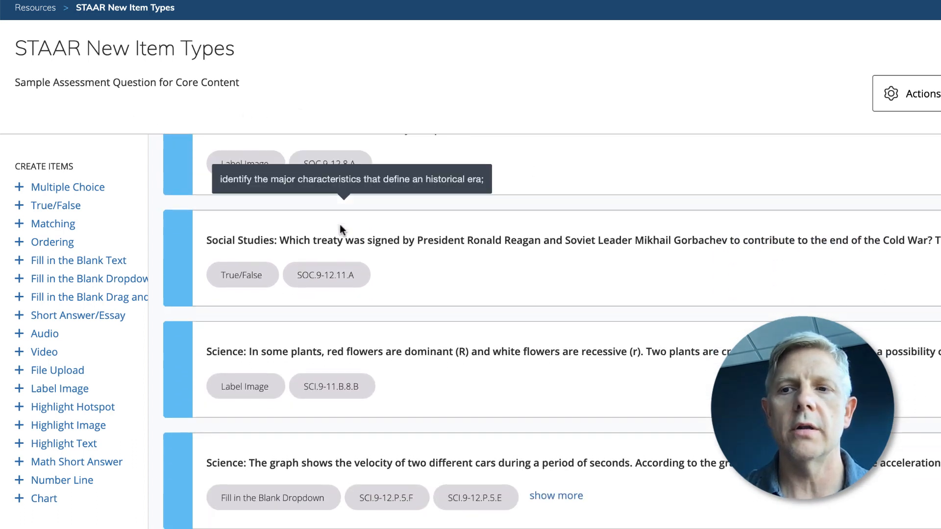
scroll(340, 224, "down", 7)
scroll(340, 224, "up", 4)
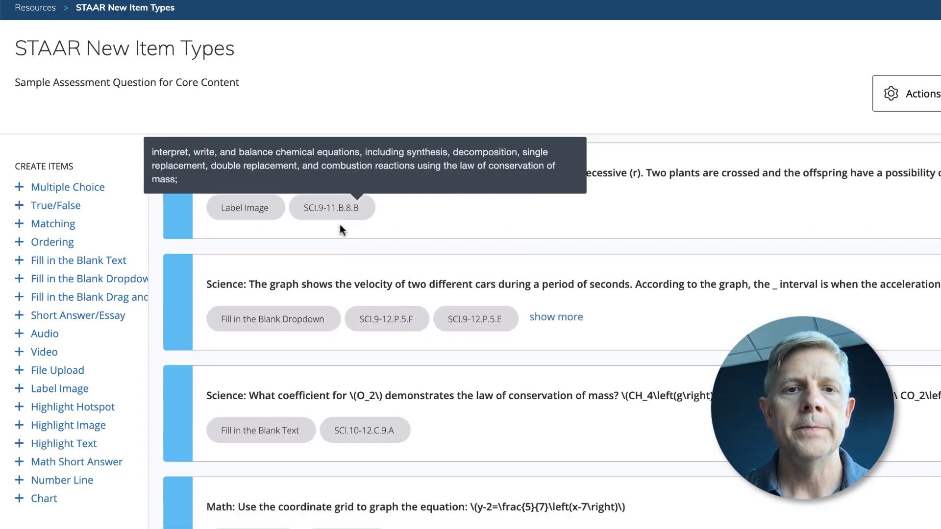
scroll(340, 225, "up", 6)
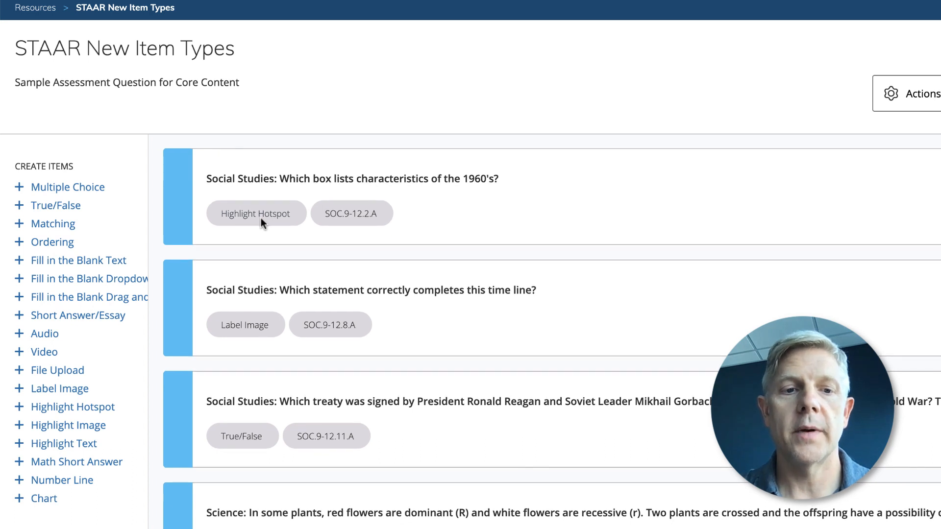
scroll(261, 217, "down", 3)
scroll(246, 231, "down", 7)
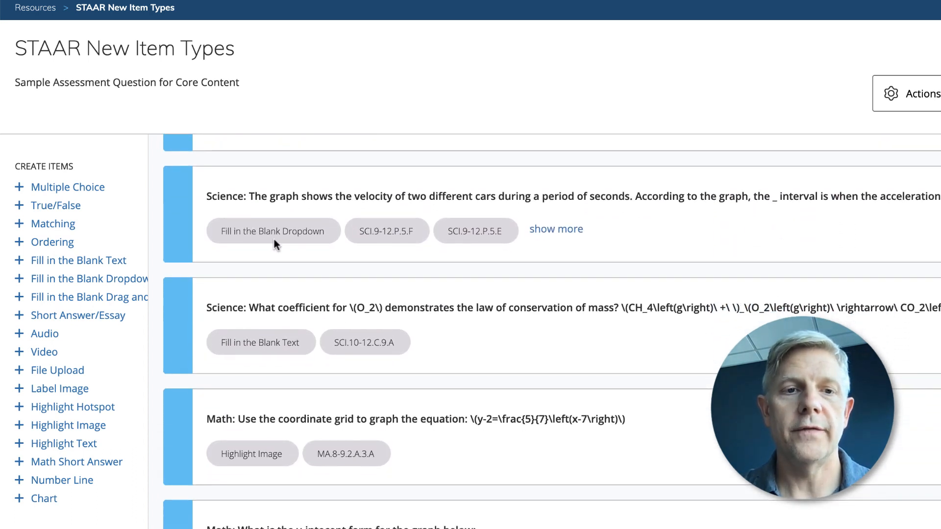
scroll(274, 240, "down", 2)
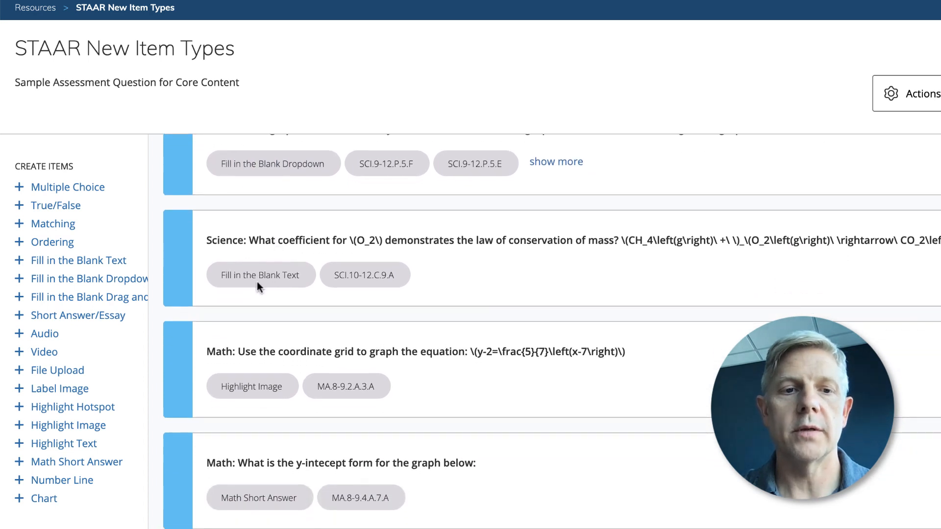
scroll(257, 281, "down", 2)
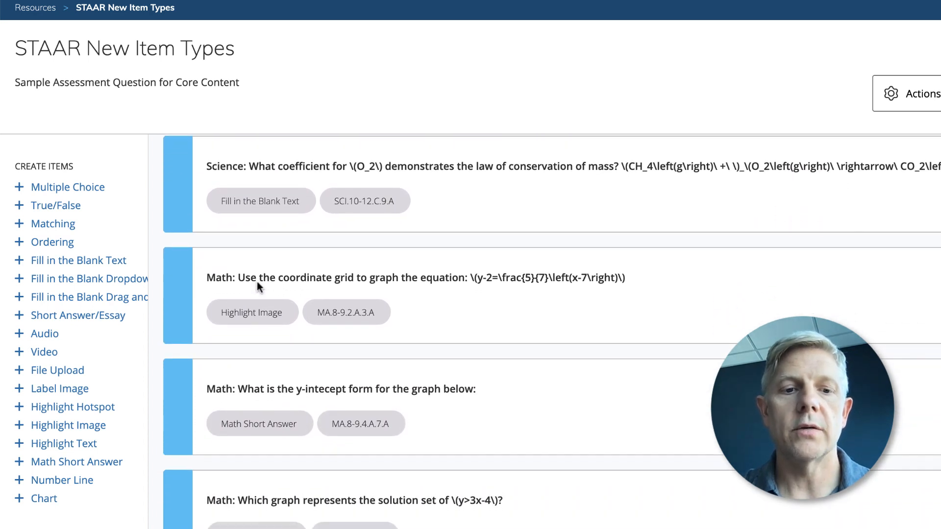
scroll(257, 281, "up", 15)
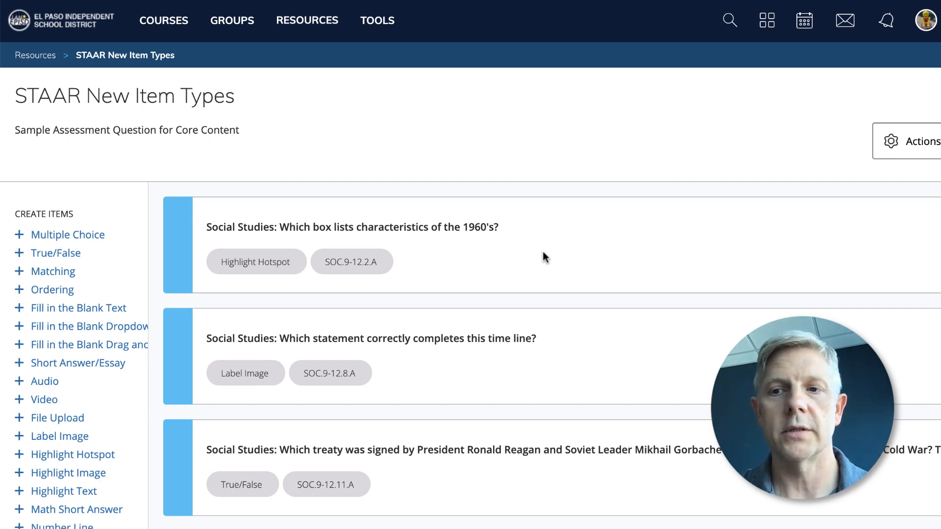
Step: Open the "Which box lists characteristics of the 1960's?" Highlight Hotspot question and examine its setup and numbered hotspot regions
left_click(543, 251)
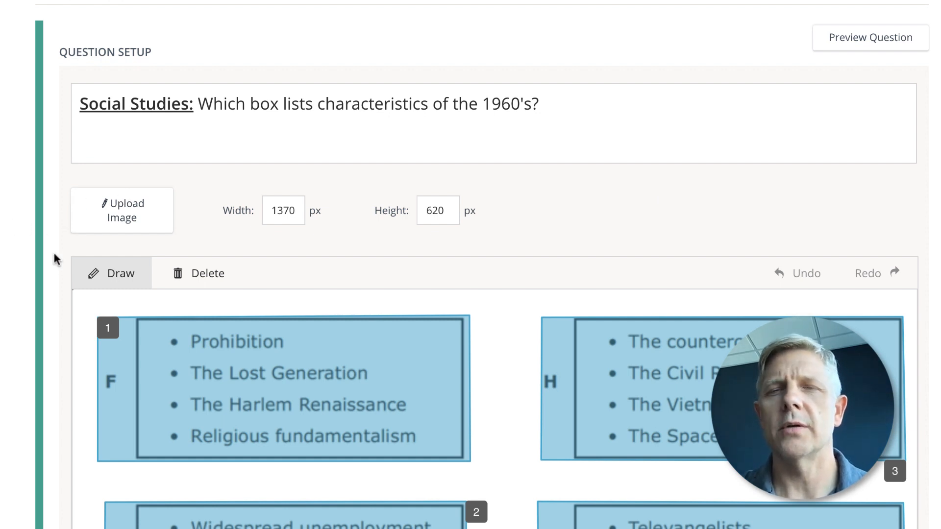
scroll(55, 257, "down", 2)
scroll(55, 257, "up", 2)
scroll(55, 257, "down", 1)
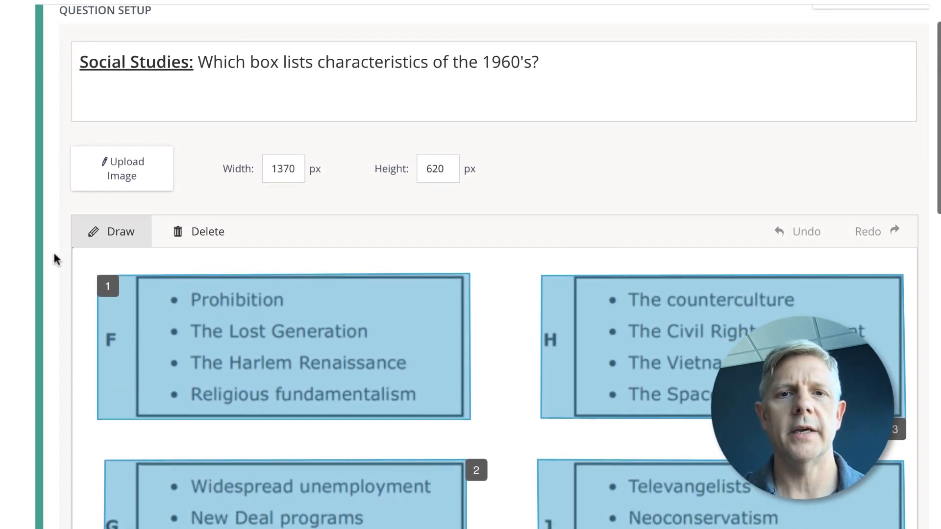
scroll(54, 255, "down", 1)
scroll(55, 255, "up", 1)
scroll(55, 255, "down", 2)
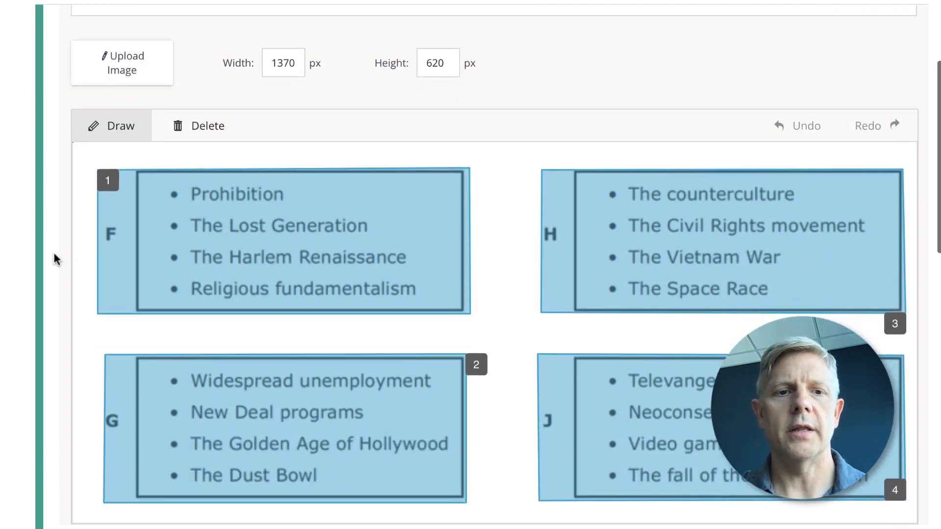
scroll(54, 254, "down", 2)
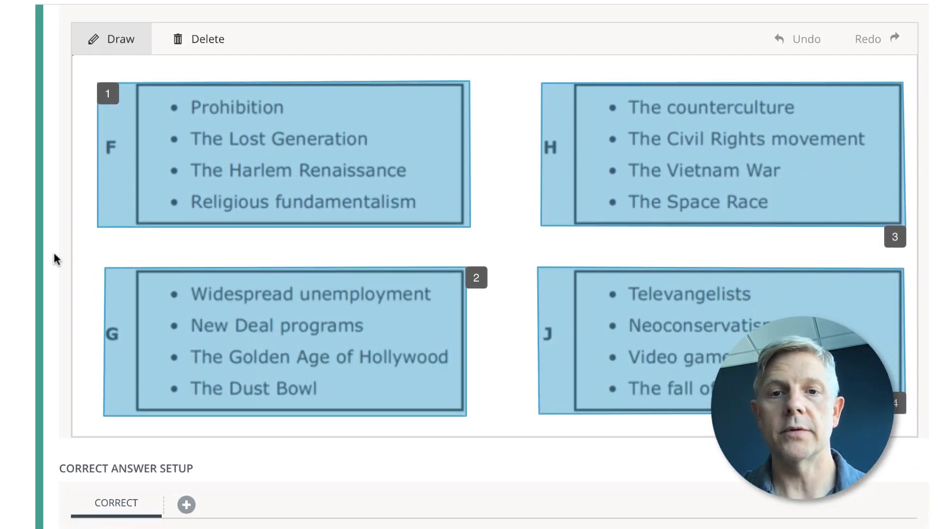
scroll(53, 251, "down", 1)
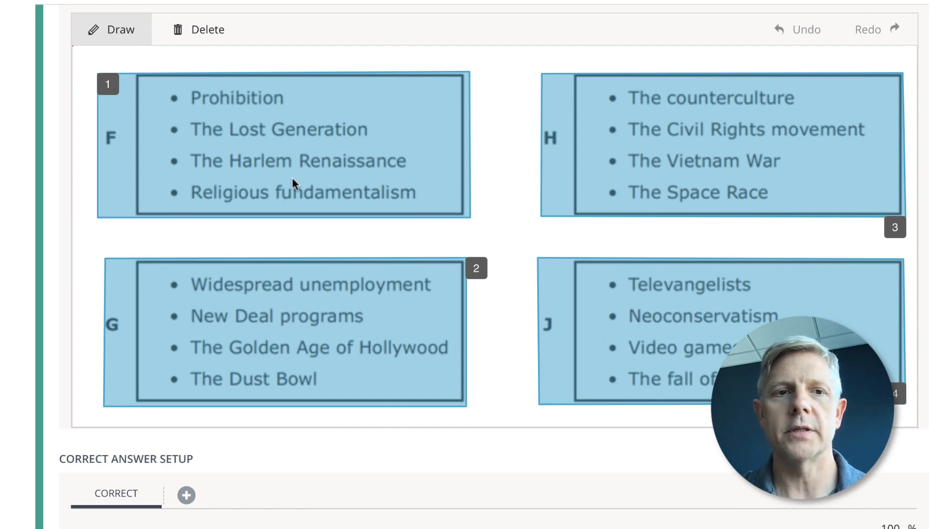
scroll(292, 178, "down", 1)
scroll(292, 178, "up", 1)
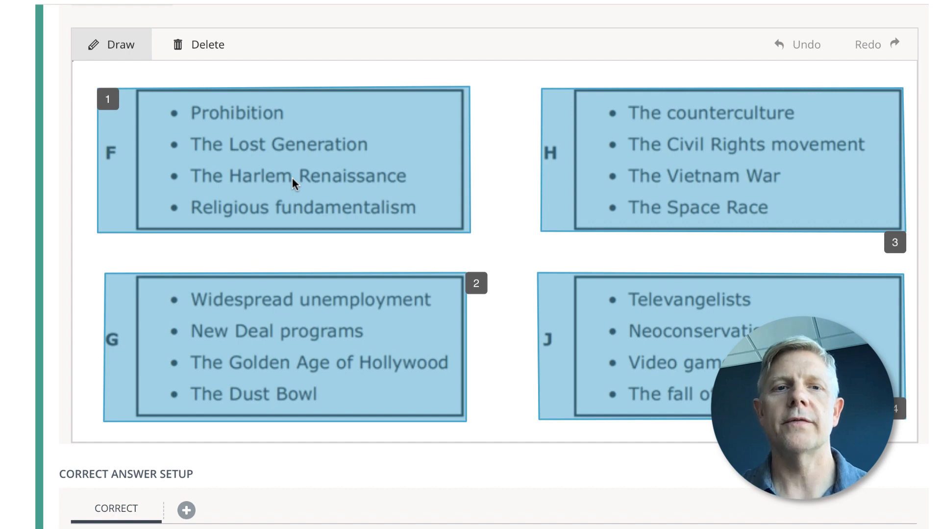
Step: Examine the hotspot question's correct answer setup, multiple responses option and learning objectives, and return to the item bank list
scroll(292, 177, "down", 9)
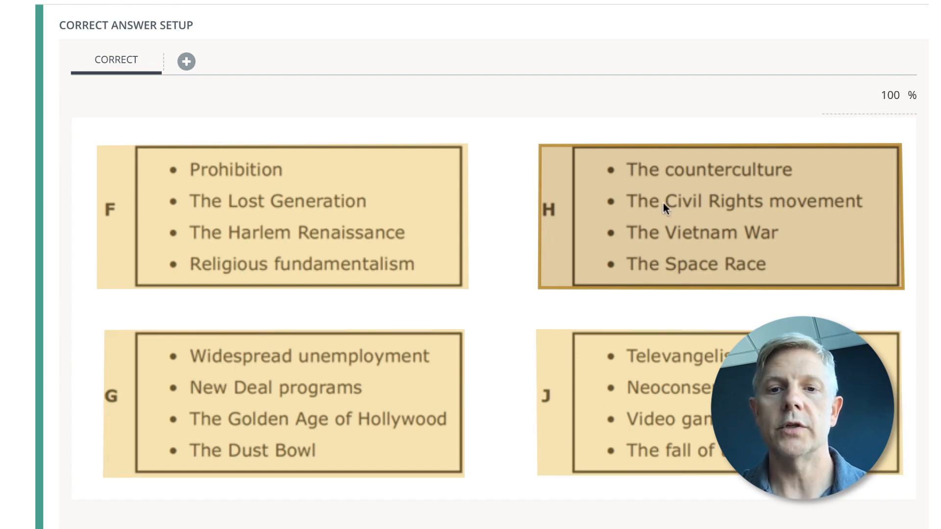
scroll(509, 300, "down", 3)
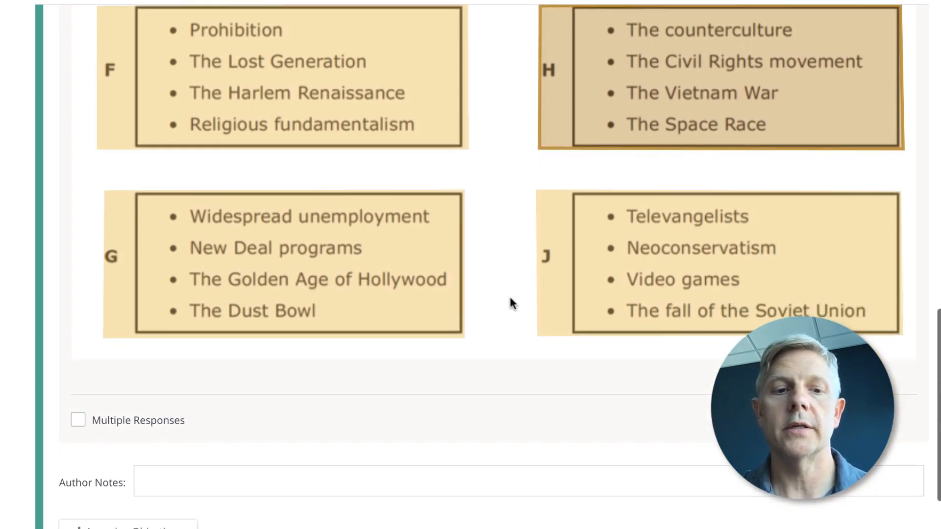
scroll(511, 299, "down", 2)
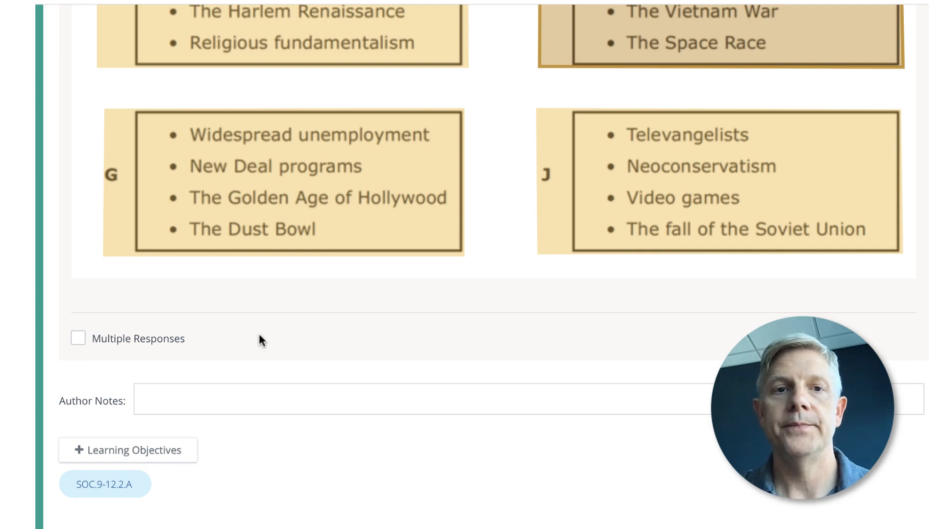
scroll(490, 330, "up", 15)
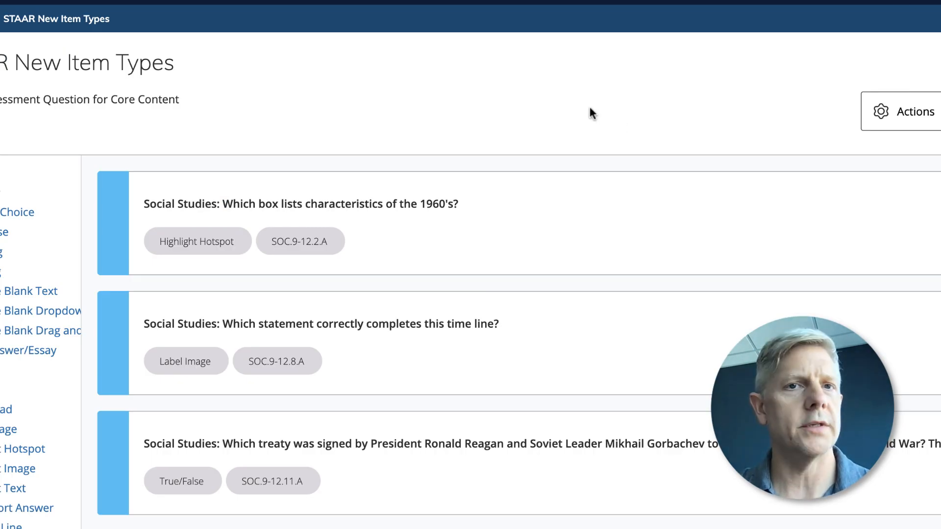
Step: Open the "Which statement correctly completes this time line?" Label Image question and examine its timeline image, response box and possible responses
scroll(568, 250, "down", 2)
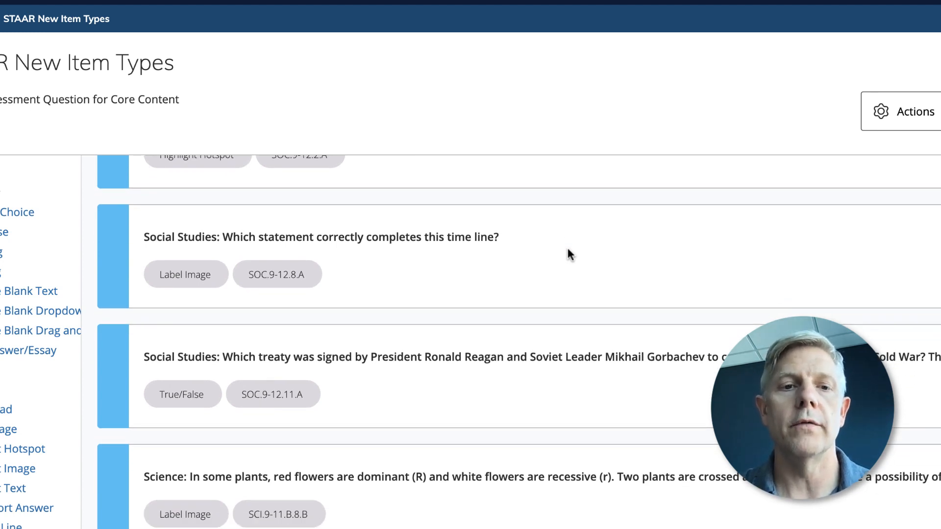
left_click(568, 262)
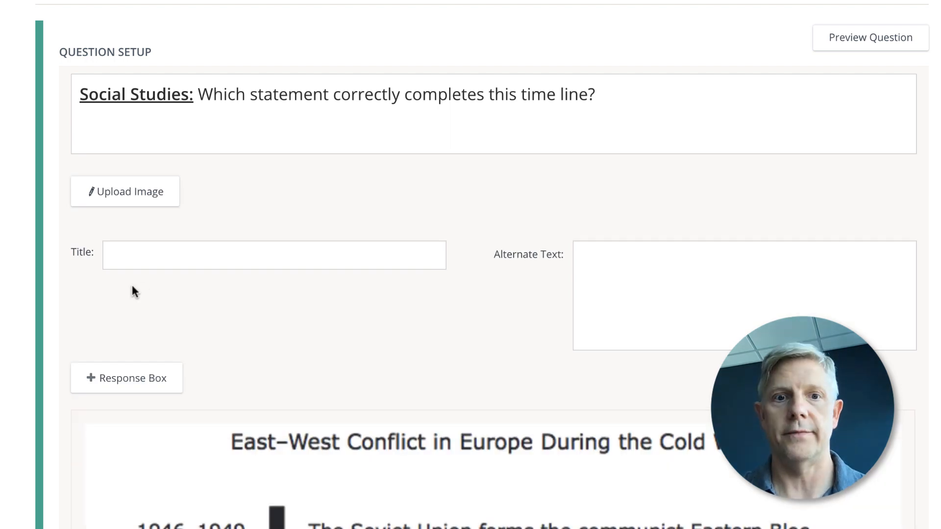
scroll(132, 286, "down", 7)
scroll(132, 287, "down", 2)
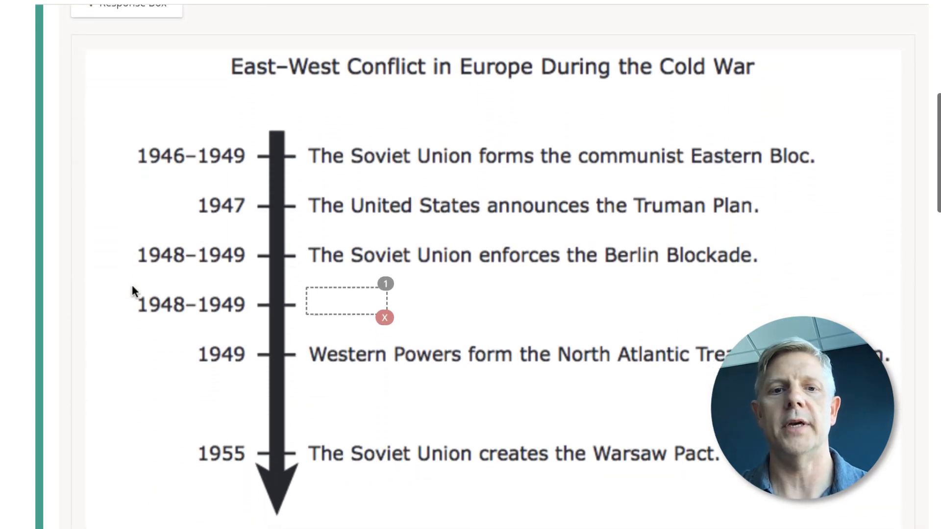
scroll(86, 320, "up", 1)
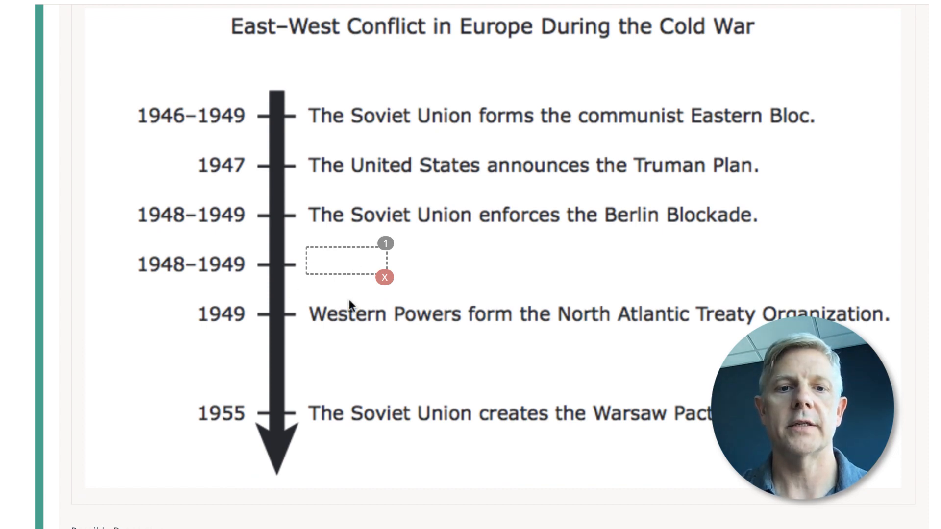
scroll(349, 307, "down", 1)
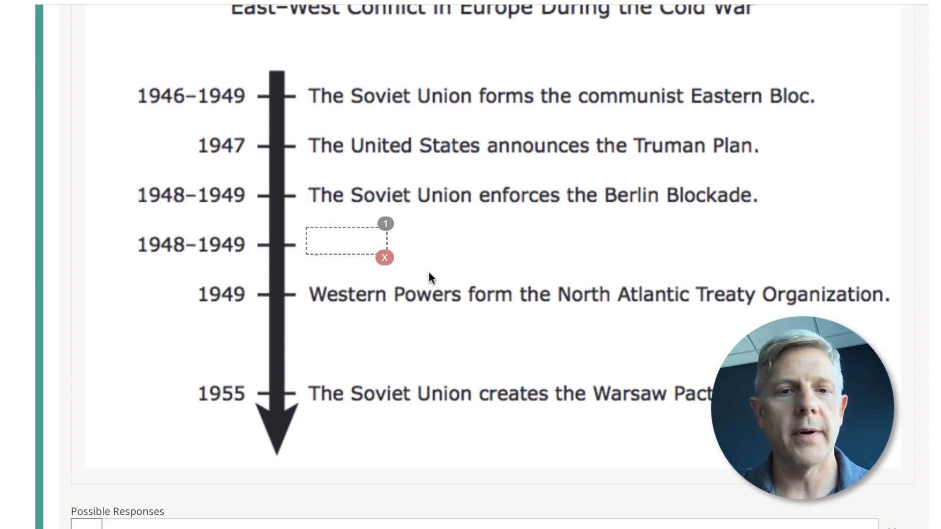
scroll(429, 277, "down", 5)
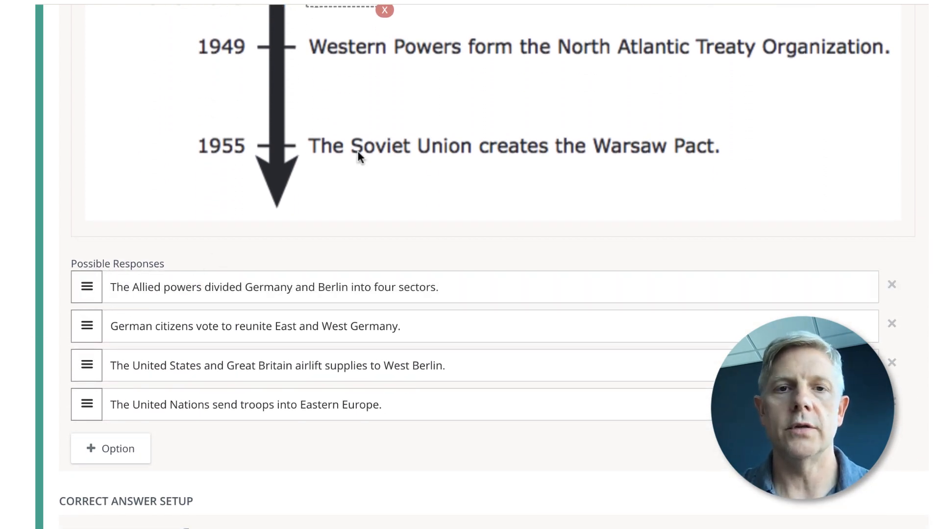
scroll(413, 196, "up", 4)
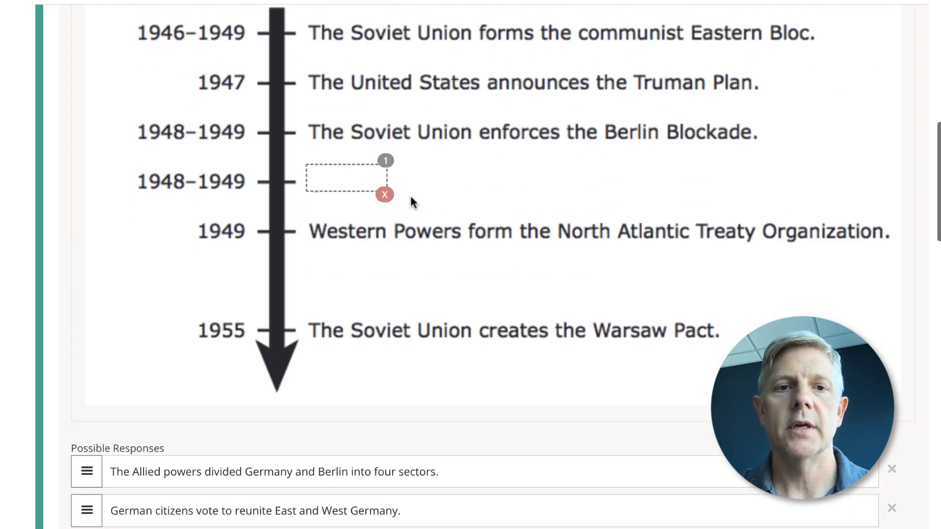
Step: Examine the timeline question's correct answer setup, including the placed response and the remaining answer options
scroll(382, 212, "down", 1)
scroll(381, 208, "down", 10)
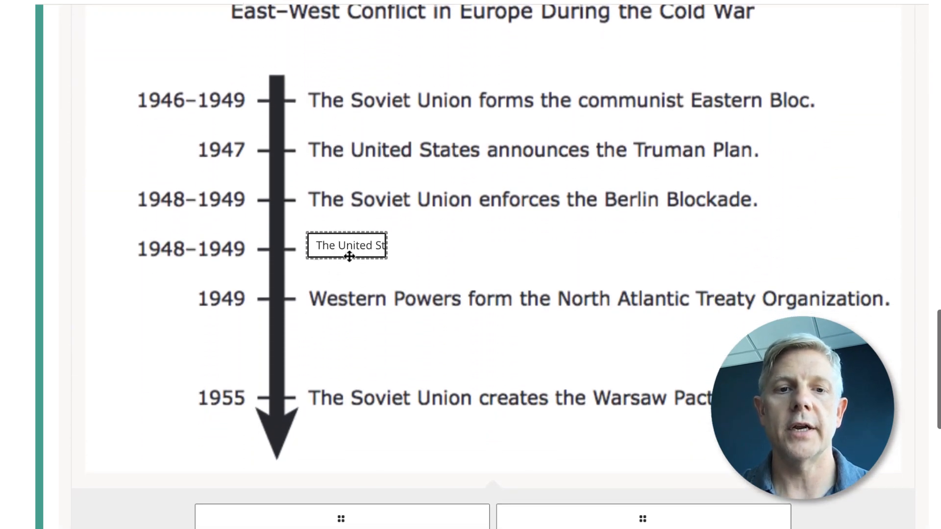
scroll(353, 273, "down", 3)
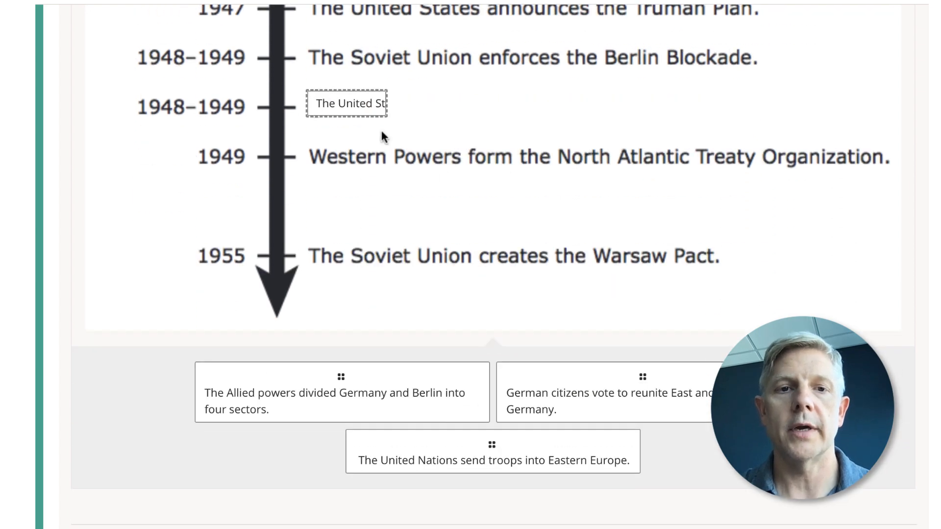
scroll(530, 159, "down", 6)
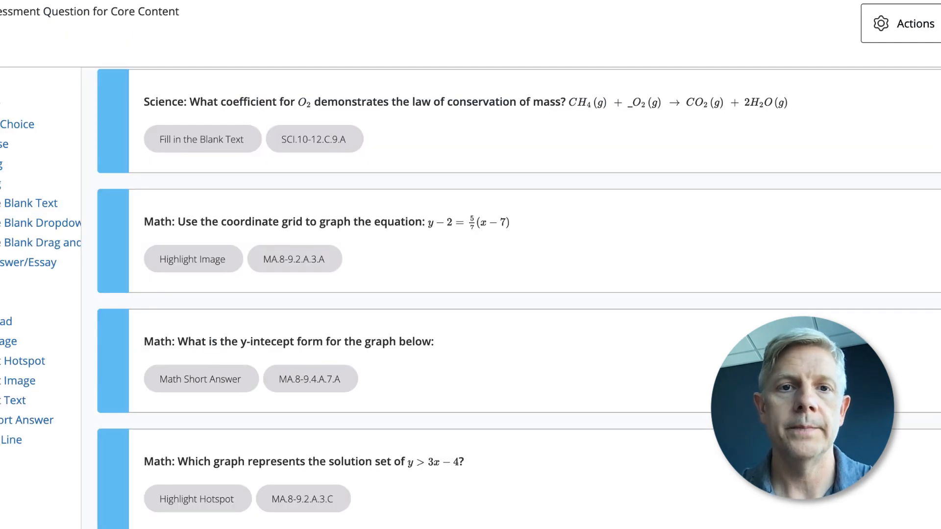
scroll(544, 277, "up", 3)
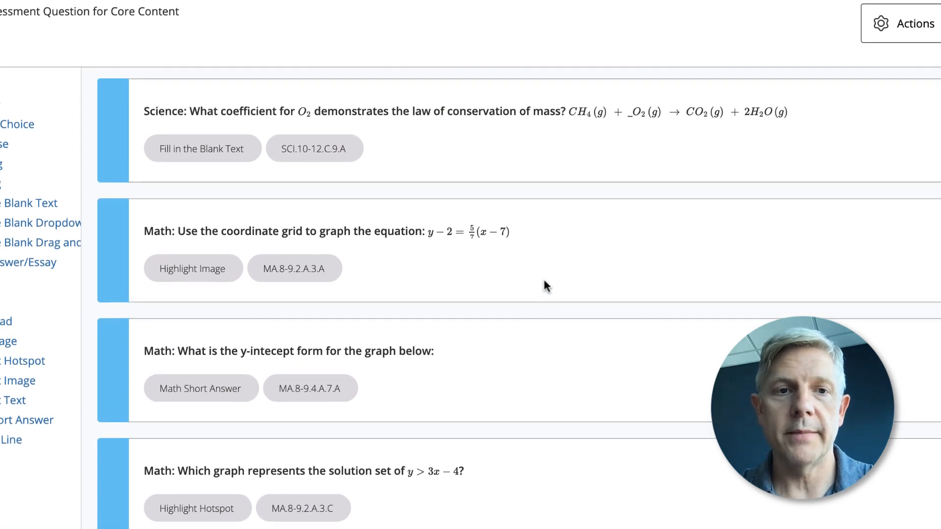
scroll(545, 282, "up", 8)
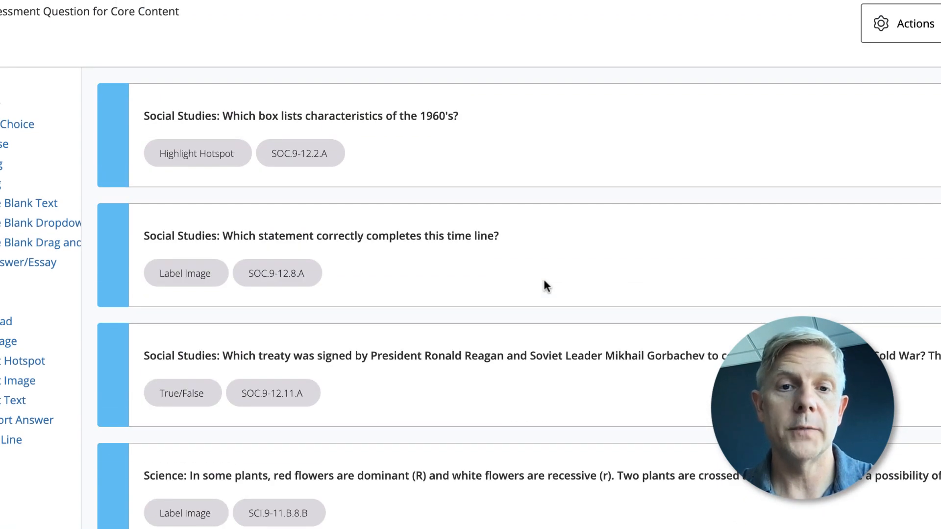
scroll(543, 277, "down", 2)
scroll(543, 277, "up", 2)
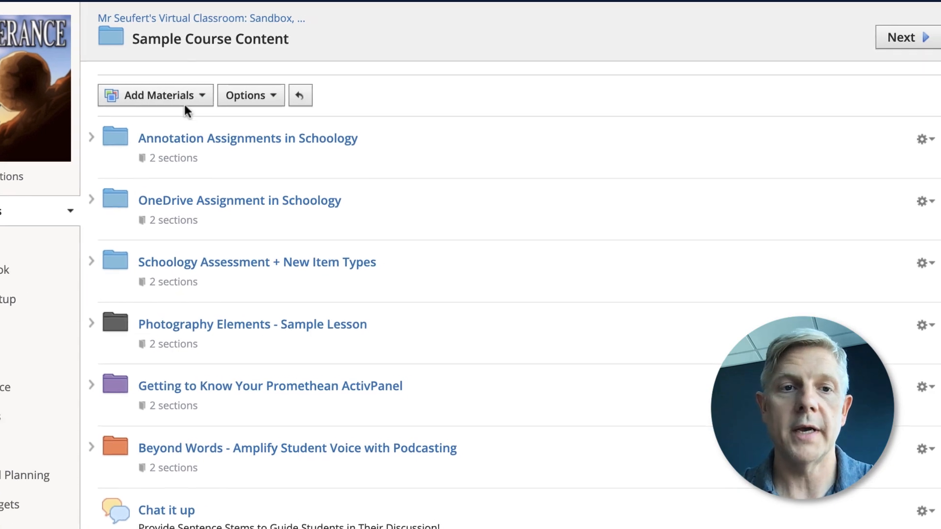
Step: Create an assessment named "Practice" in the Sample Course Content folder with its category set to (Ungraded)
left_click(167, 101)
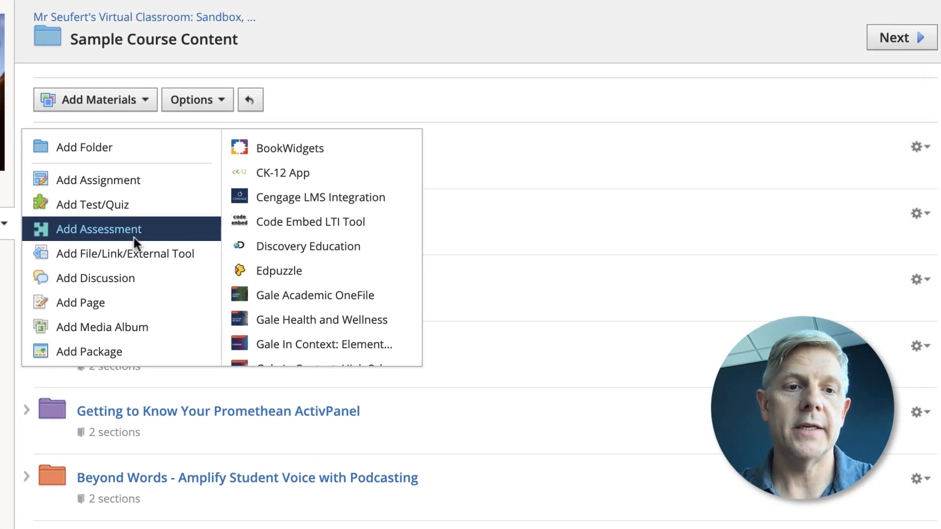
left_click(147, 232)
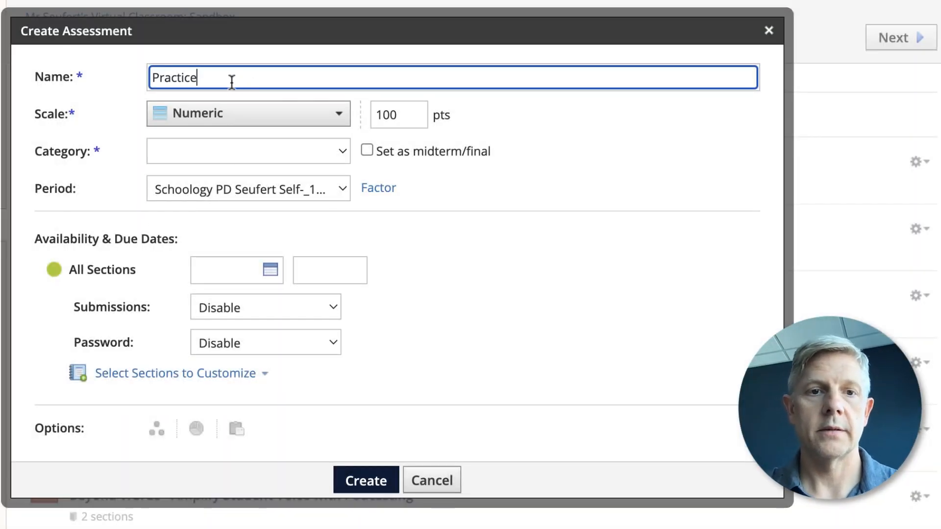
left_click(282, 161)
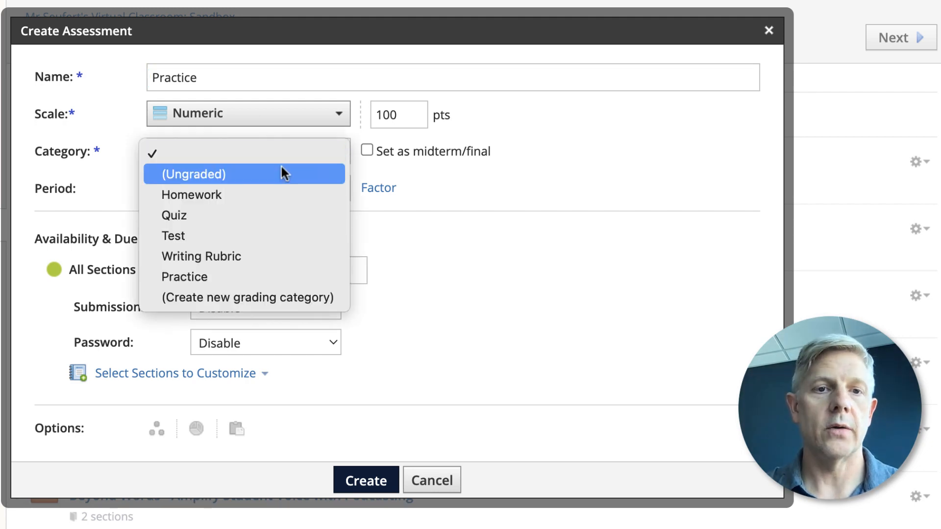
left_click(282, 173)
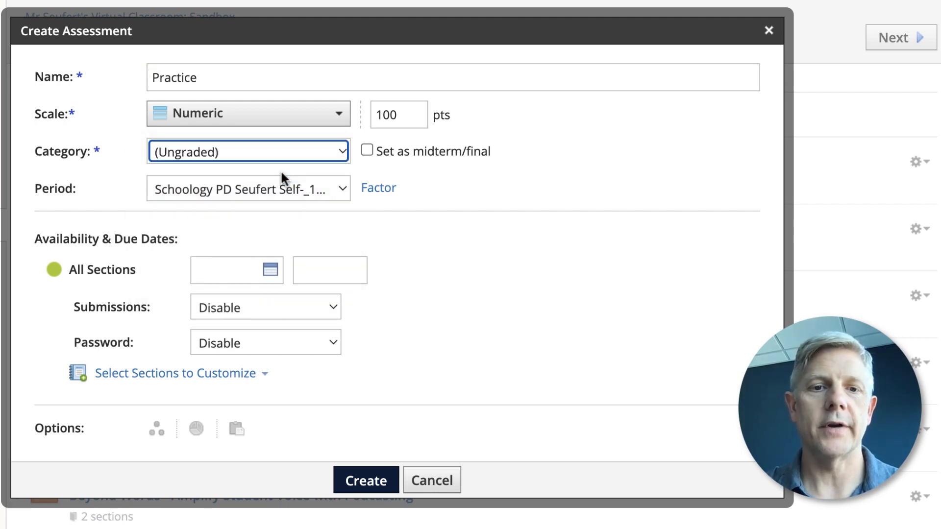
left_click(370, 485)
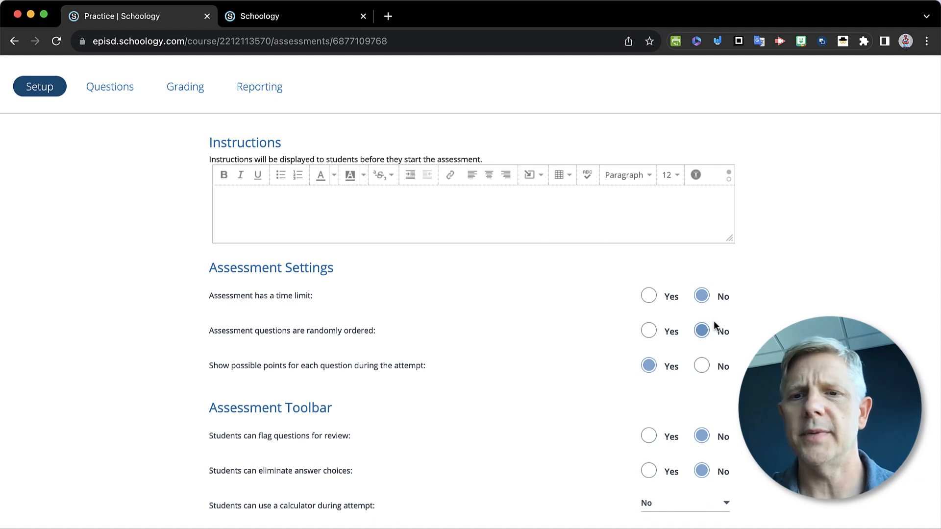
Step: Review the Practice assessment's setup options, covering the assessment settings, assessment toolbar and student settings
scroll(720, 310, "down", 2)
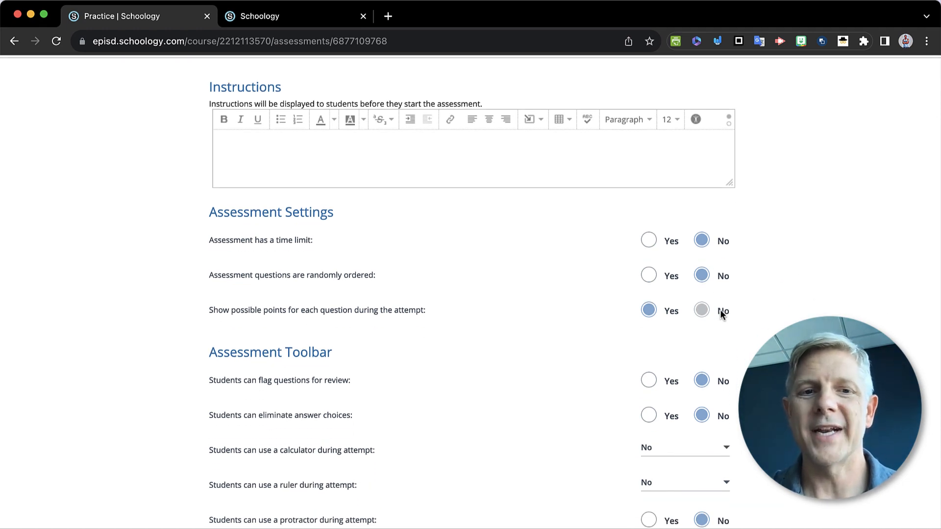
scroll(720, 311, "down", 1)
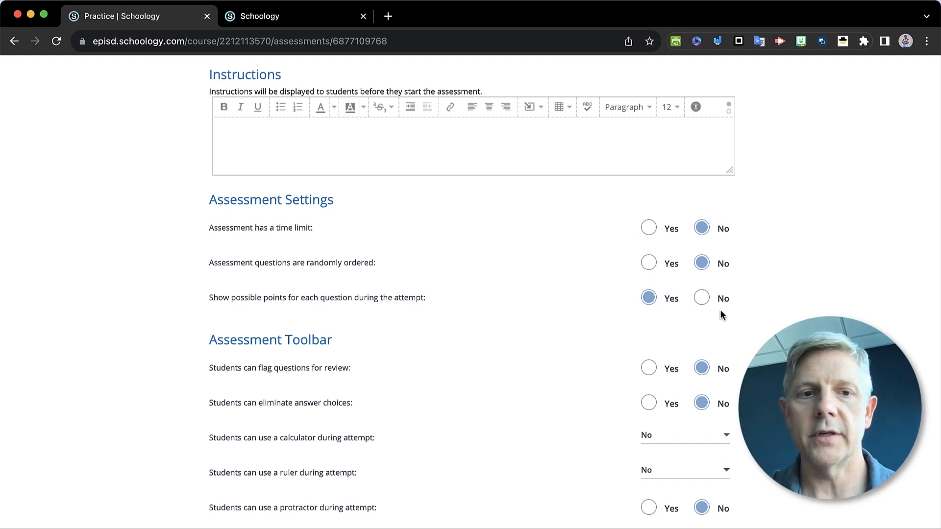
scroll(720, 312, "down", 2)
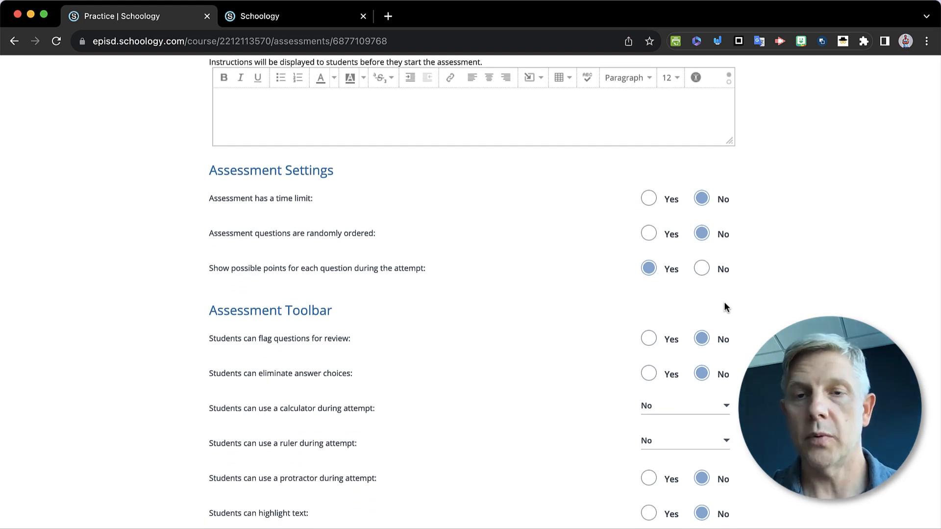
scroll(723, 311, "down", 1)
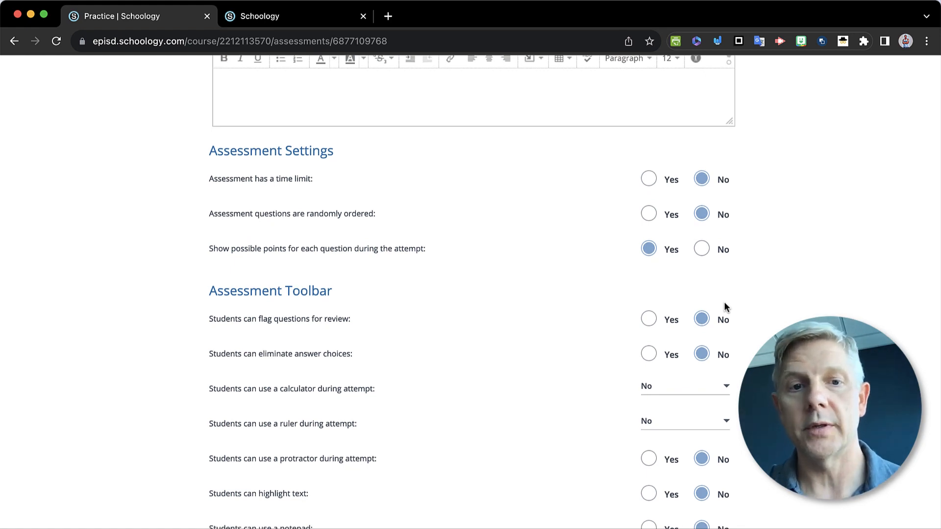
scroll(724, 306, "down", 2)
scroll(725, 306, "down", 1)
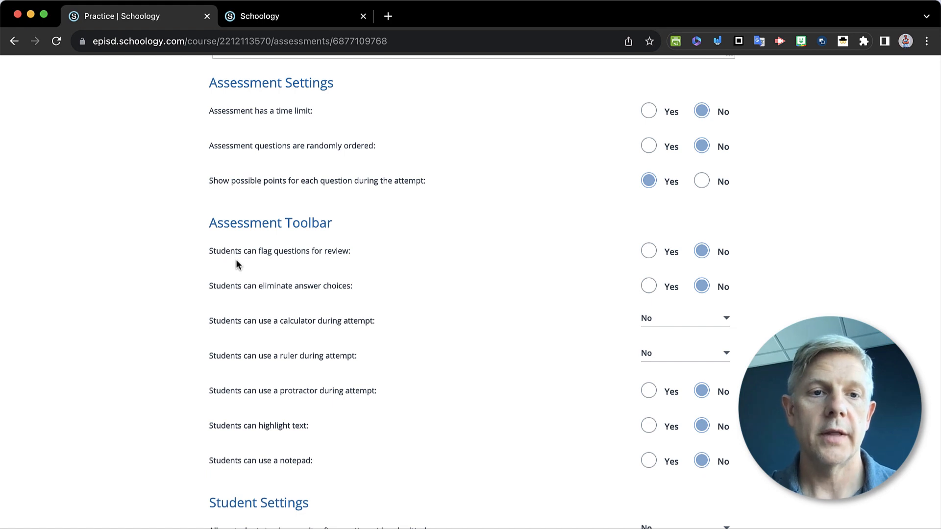
scroll(425, 268, "down", 5)
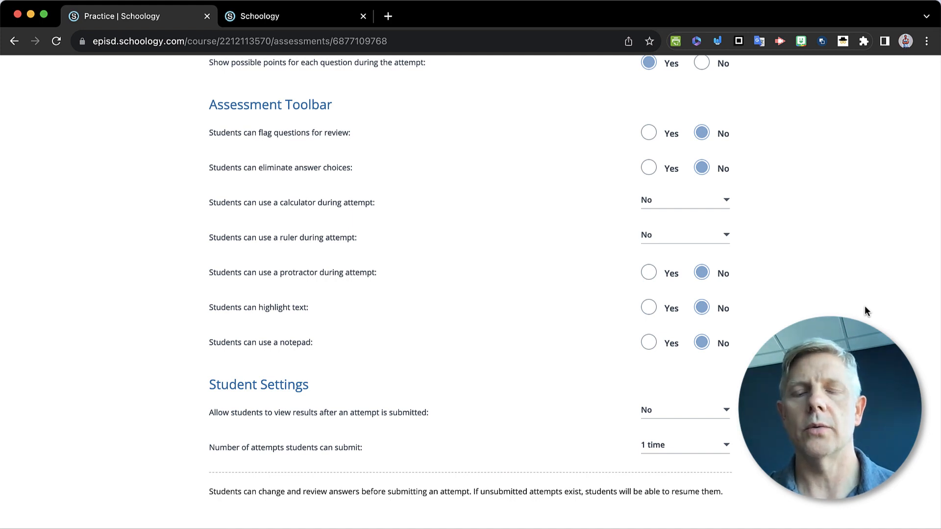
scroll(865, 307, "down", 3)
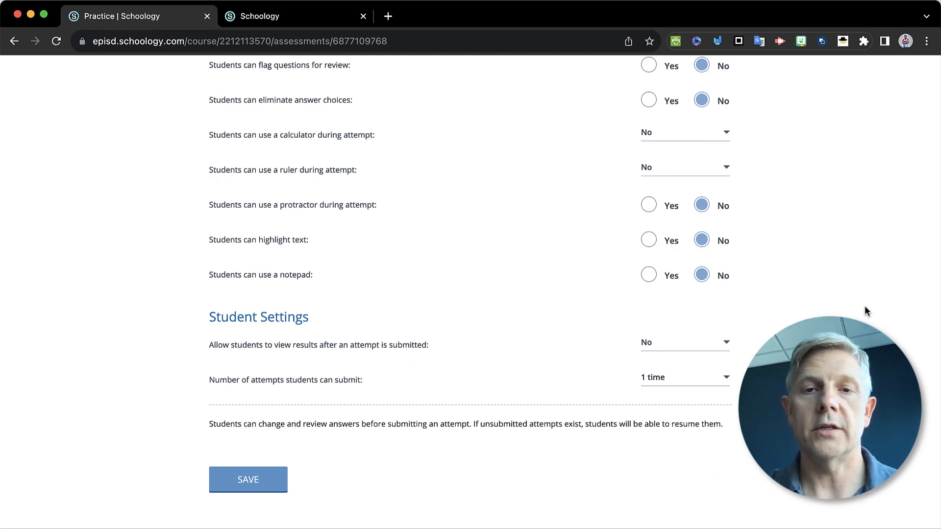
scroll(865, 308, "up", 6)
scroll(865, 308, "up", 10)
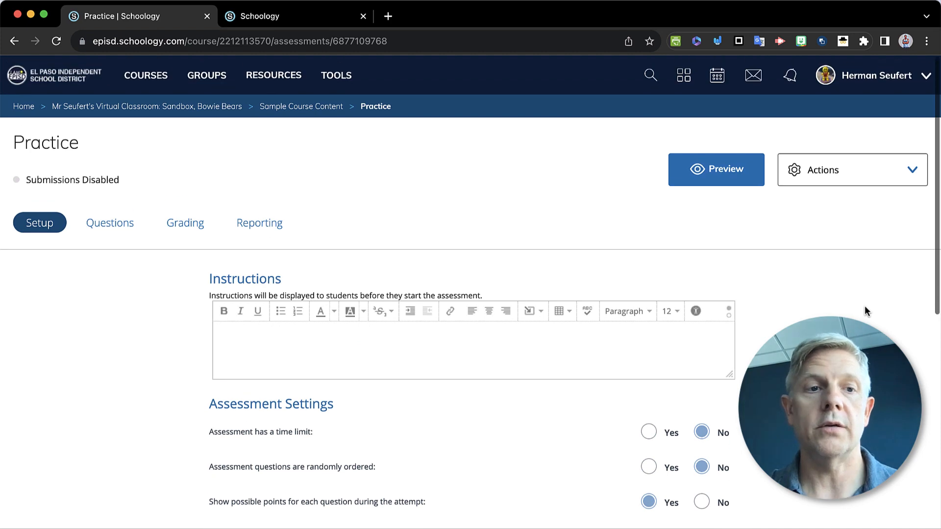
Step: Open the assessment's questions and browse the personal Home resources to the STAAR New Item Types item bank as the question source
left_click(119, 224)
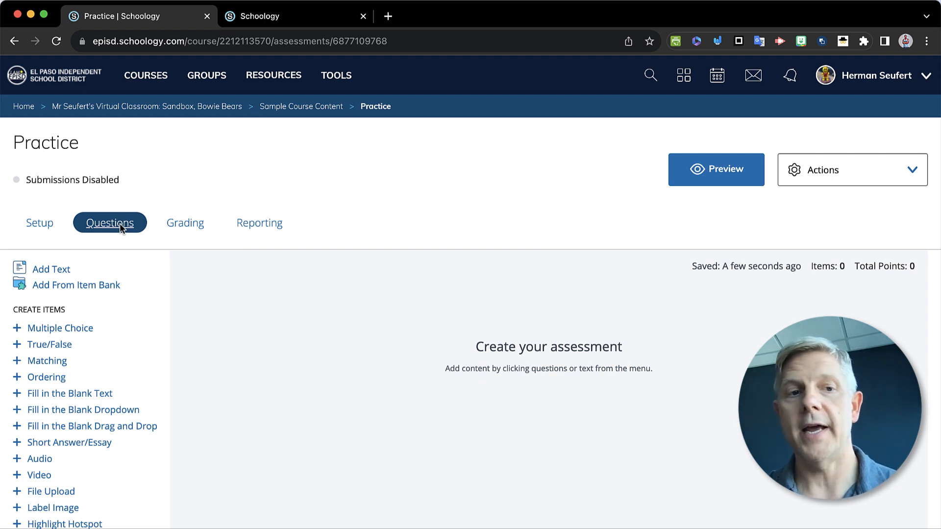
left_click(76, 287)
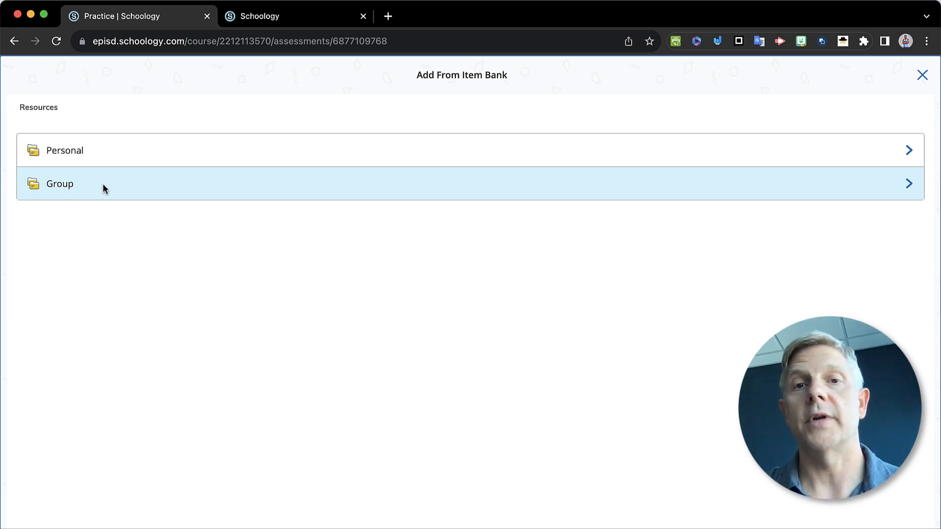
left_click(102, 154)
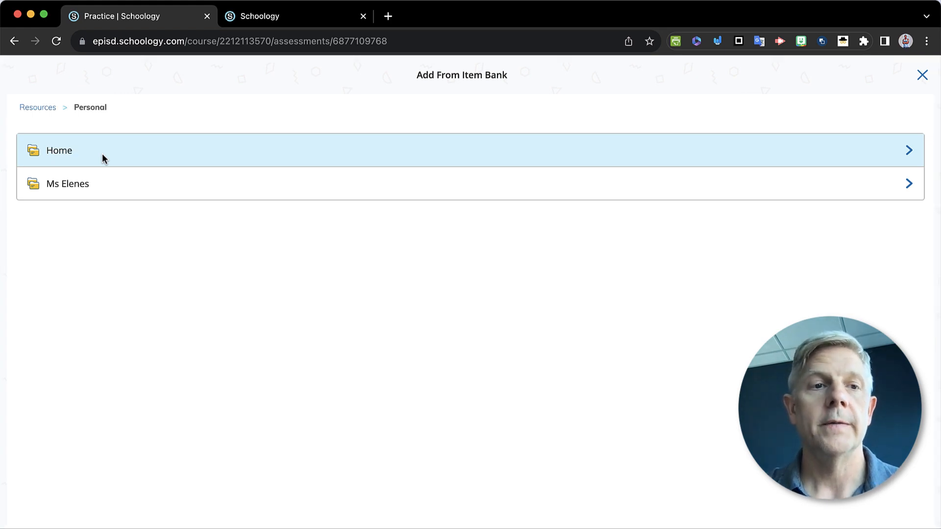
left_click(102, 154)
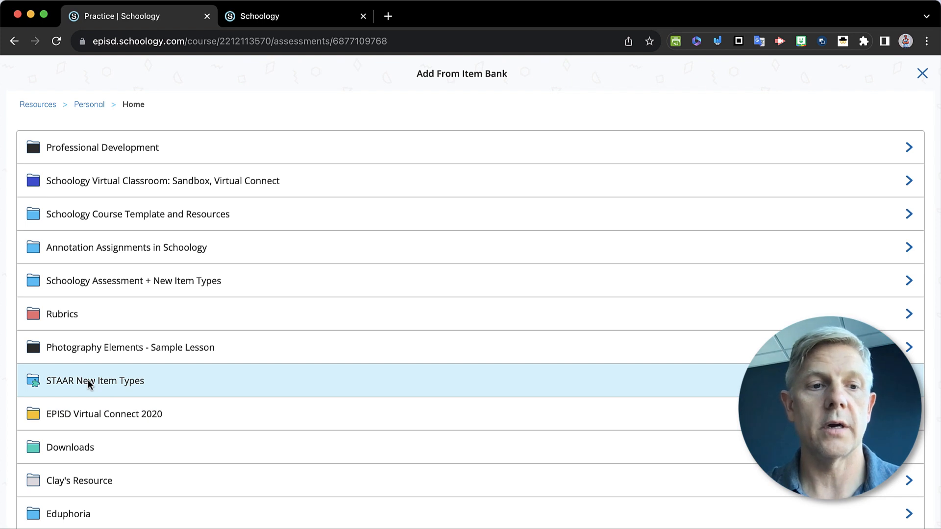
left_click(105, 383)
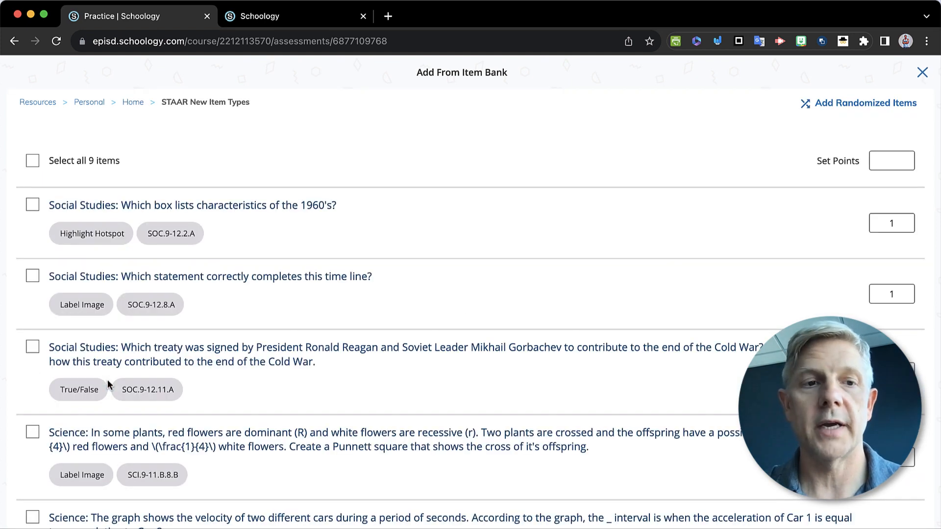
Step: Add the three Social Studies questions on the 1960's, the time line and the Reagan–Gorbachev treaty to the Practice assessment
left_click(32, 205)
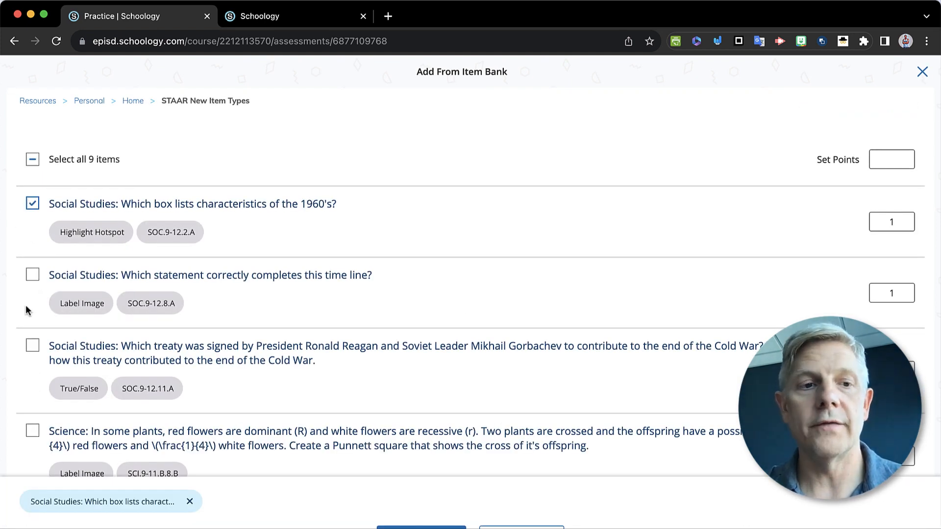
left_click(30, 277)
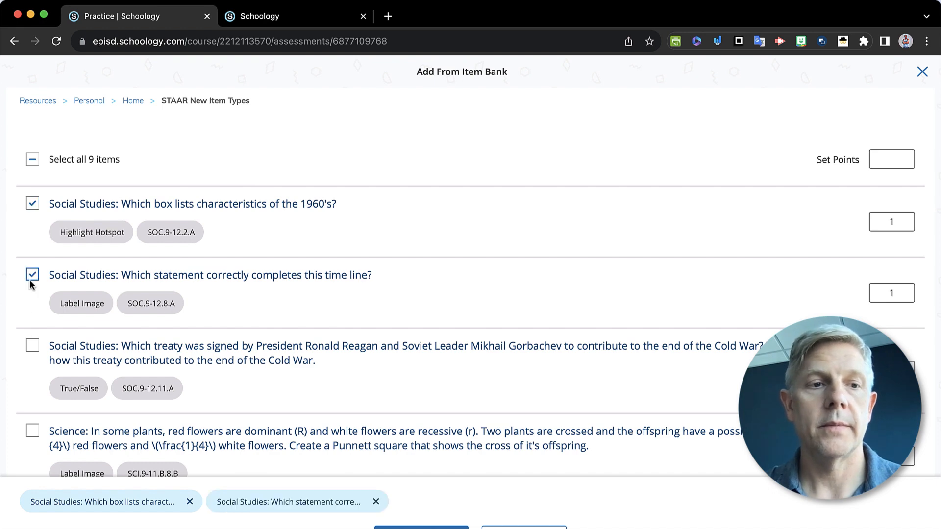
left_click(31, 346)
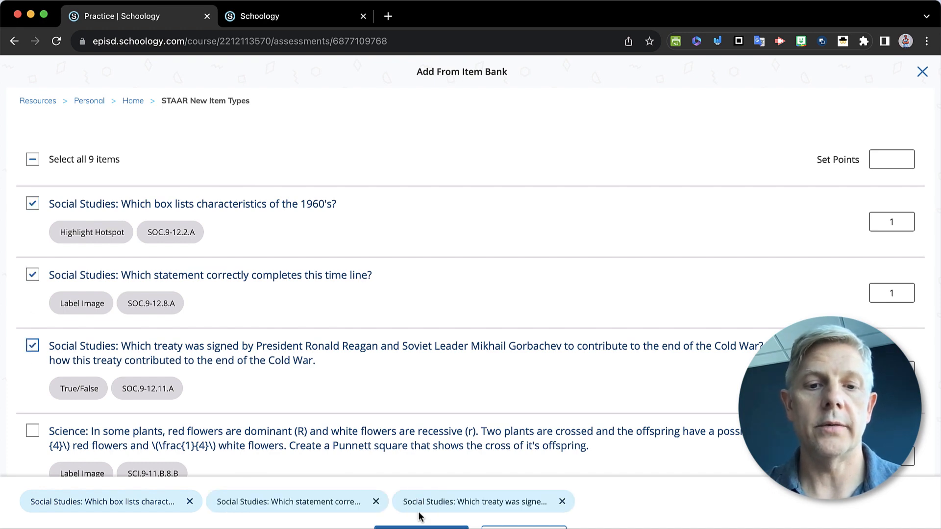
left_click(421, 527)
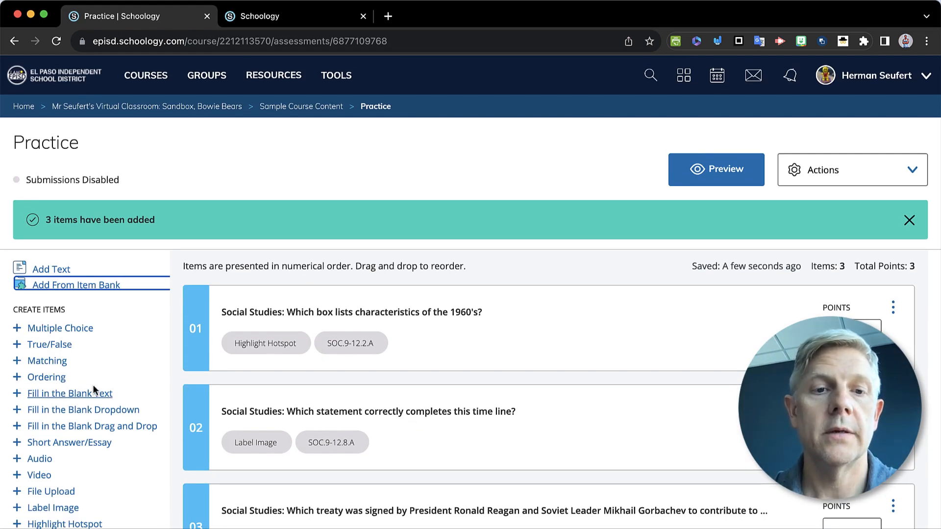
scroll(86, 384, "down", 3)
scroll(86, 384, "up", 2)
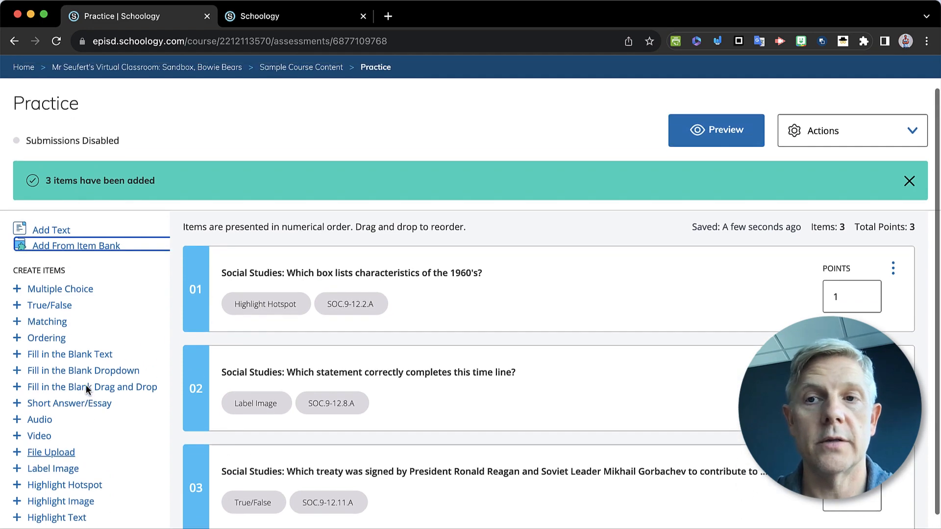
scroll(87, 385, "down", 1)
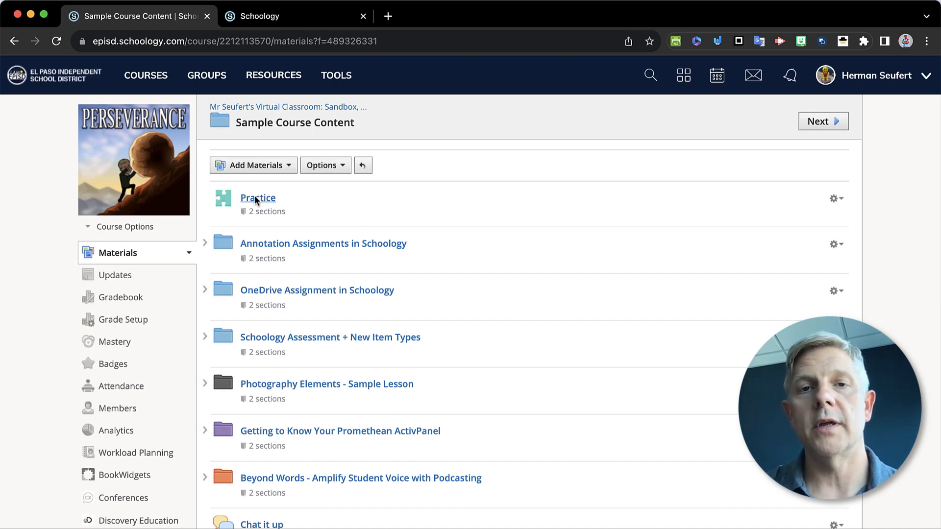
Step: Return from the STAAR New Item Types item bank to the personal Home resources and look over the resource list
left_click(294, 22)
scroll(320, 92, "up", 3)
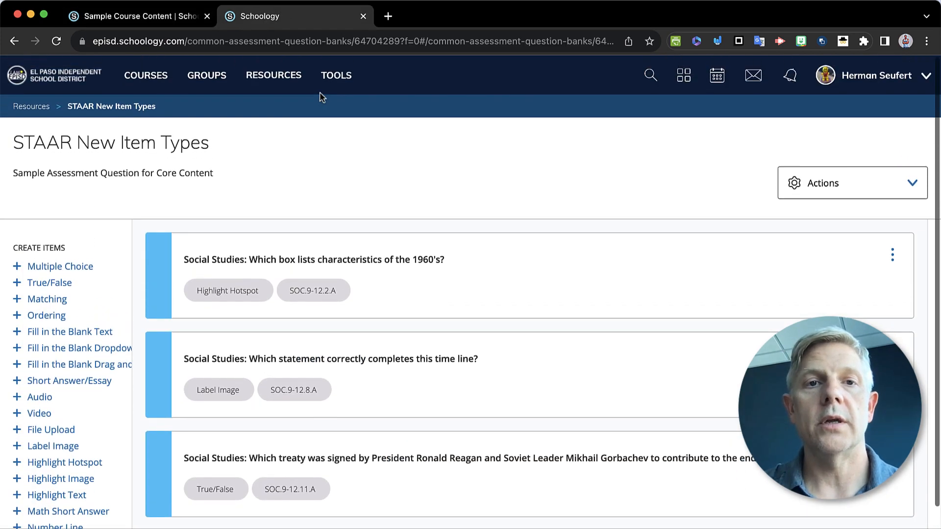
left_click(31, 106)
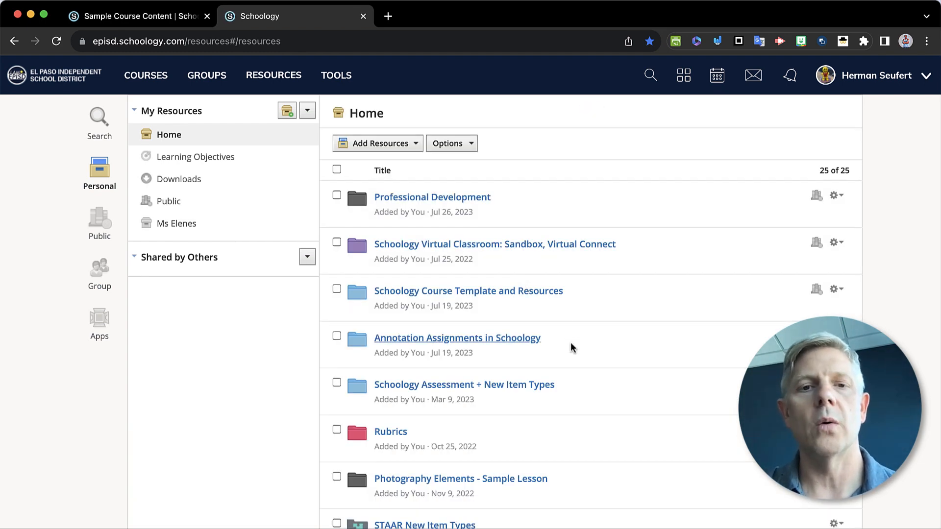
scroll(572, 347, "down", 3)
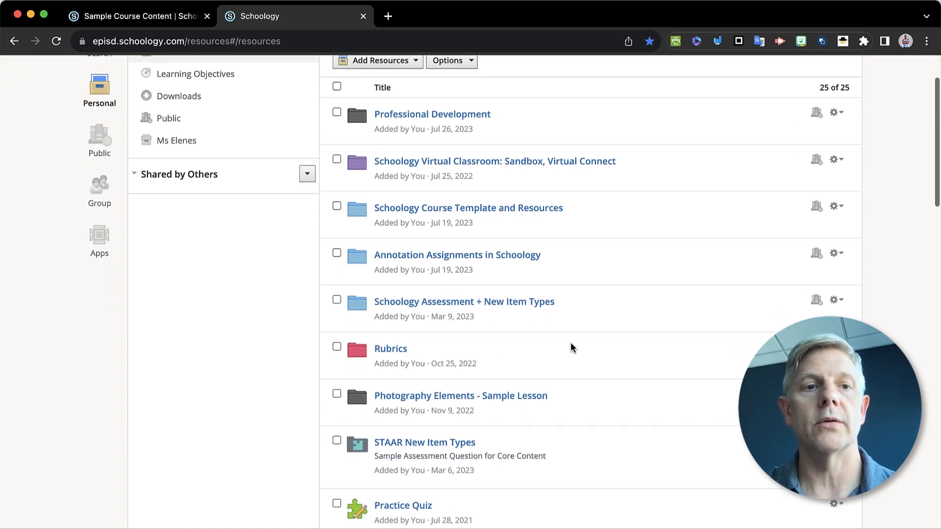
Step: Open the group resources and examine which resource types, including an item bank, can be added to Advisory Lessons
left_click(100, 189)
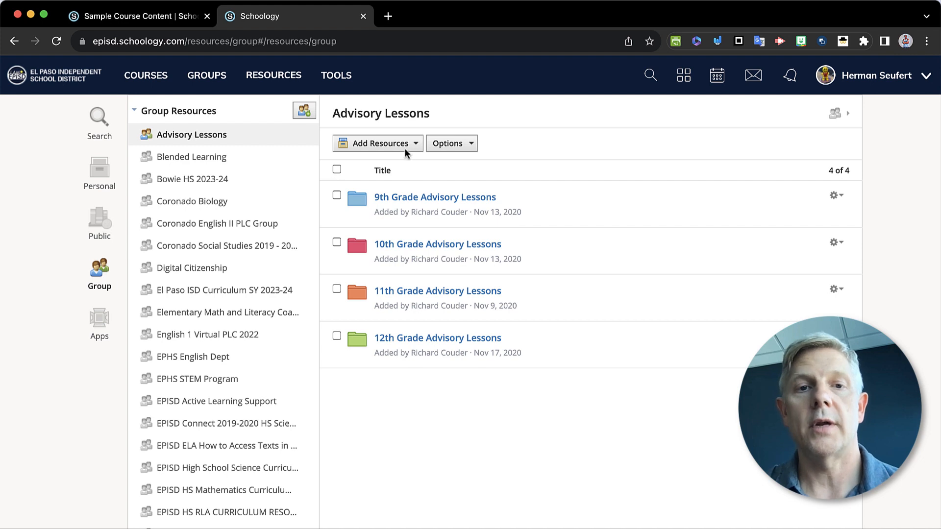
left_click(405, 145)
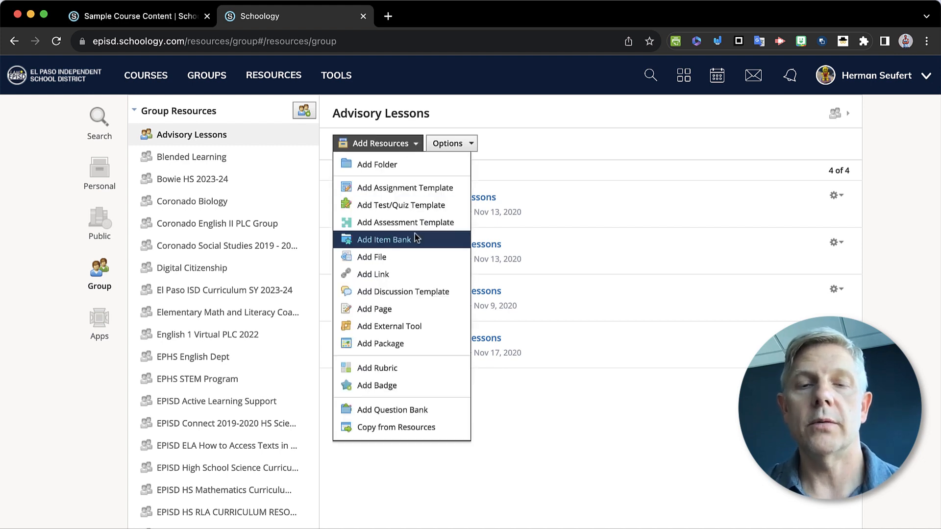
left_click(404, 145)
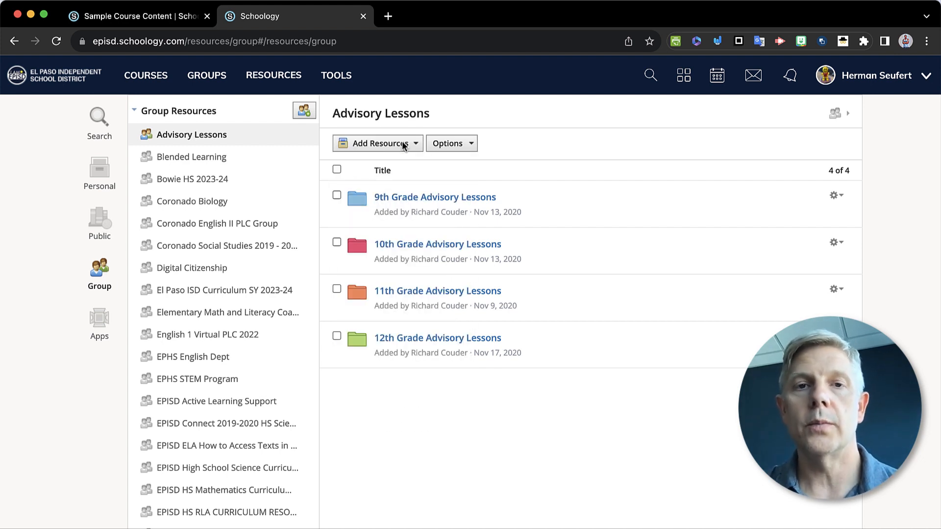